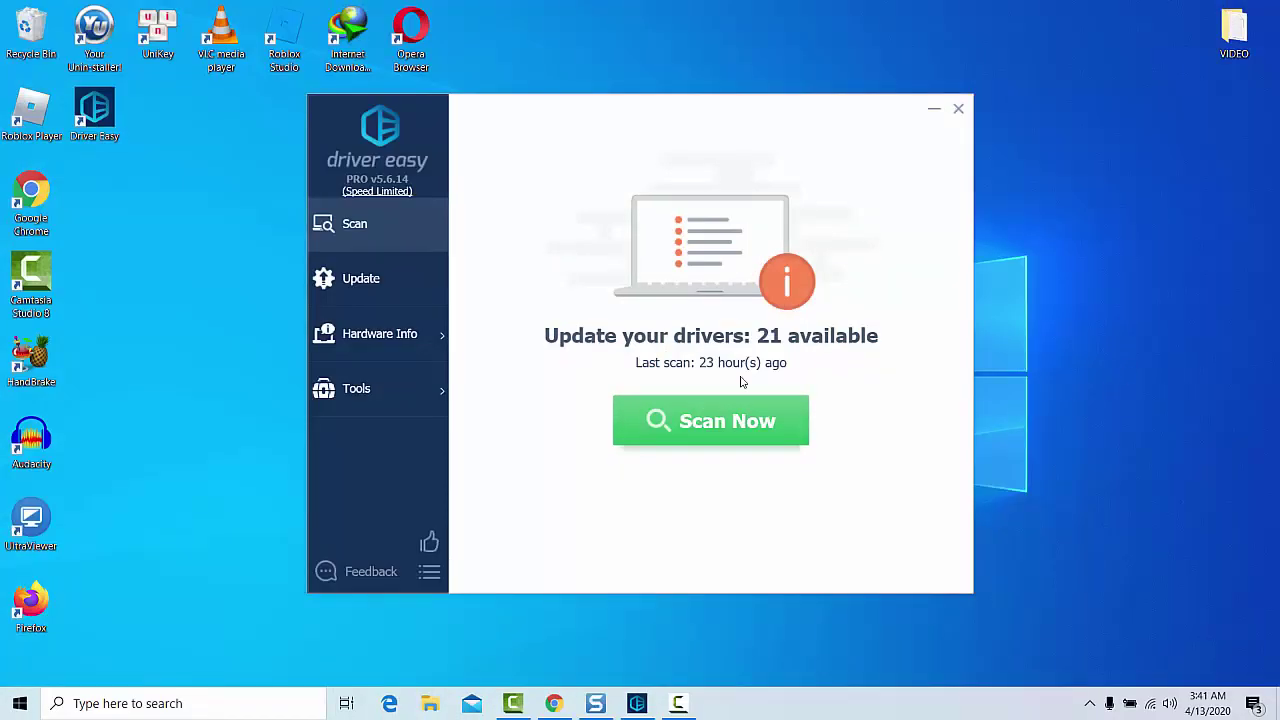
# Step: Show the list of 21 drivers with updates available and scroll through it
pyautogui.click(380, 286)
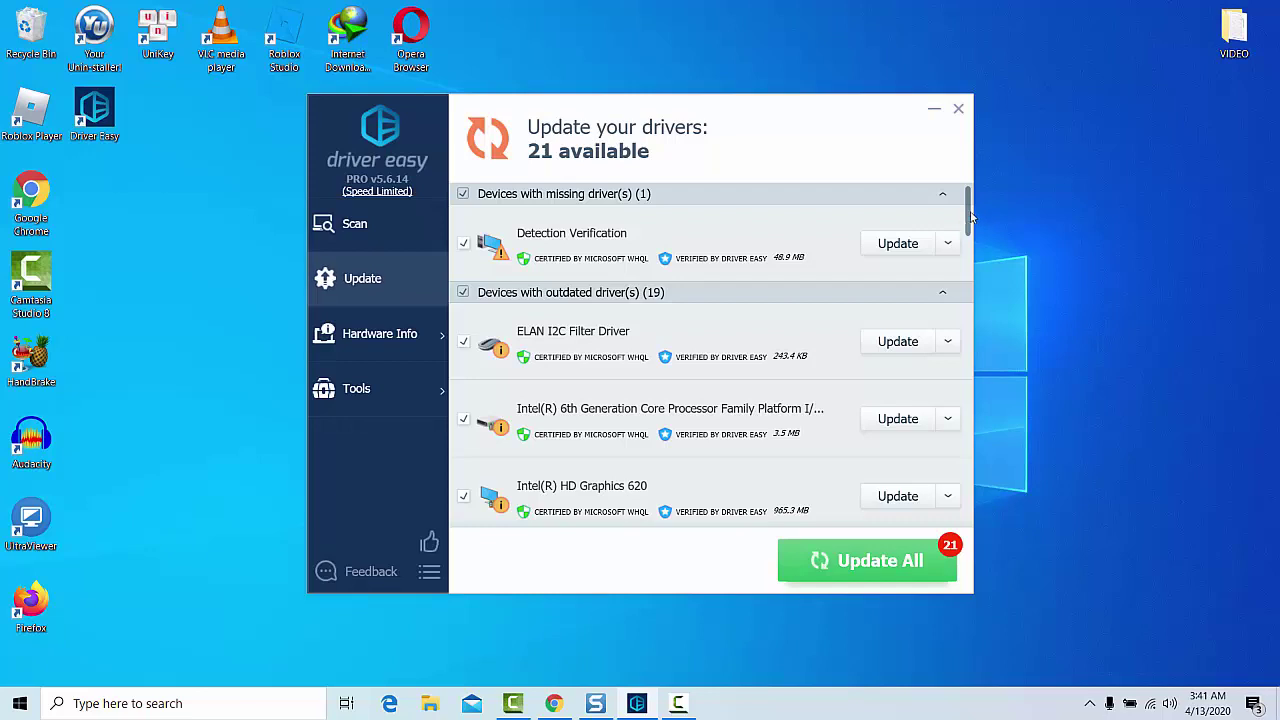
pyautogui.moveTo(970, 236)
pyautogui.mouseDown()
pyautogui.moveTo(983, 367)
pyautogui.moveTo(984, 195)
pyautogui.mouseUp()
# Step: Open the hardware overview and review the CPU details
pyautogui.click(383, 330)
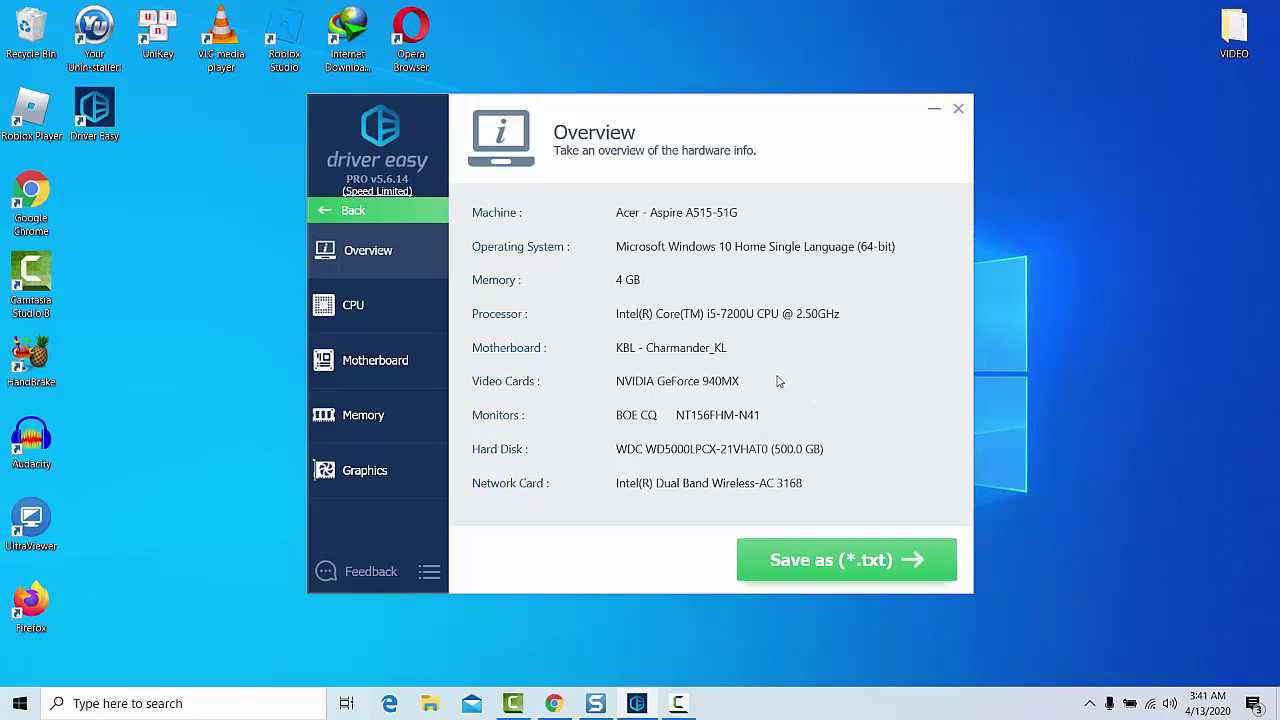
pyautogui.click(370, 310)
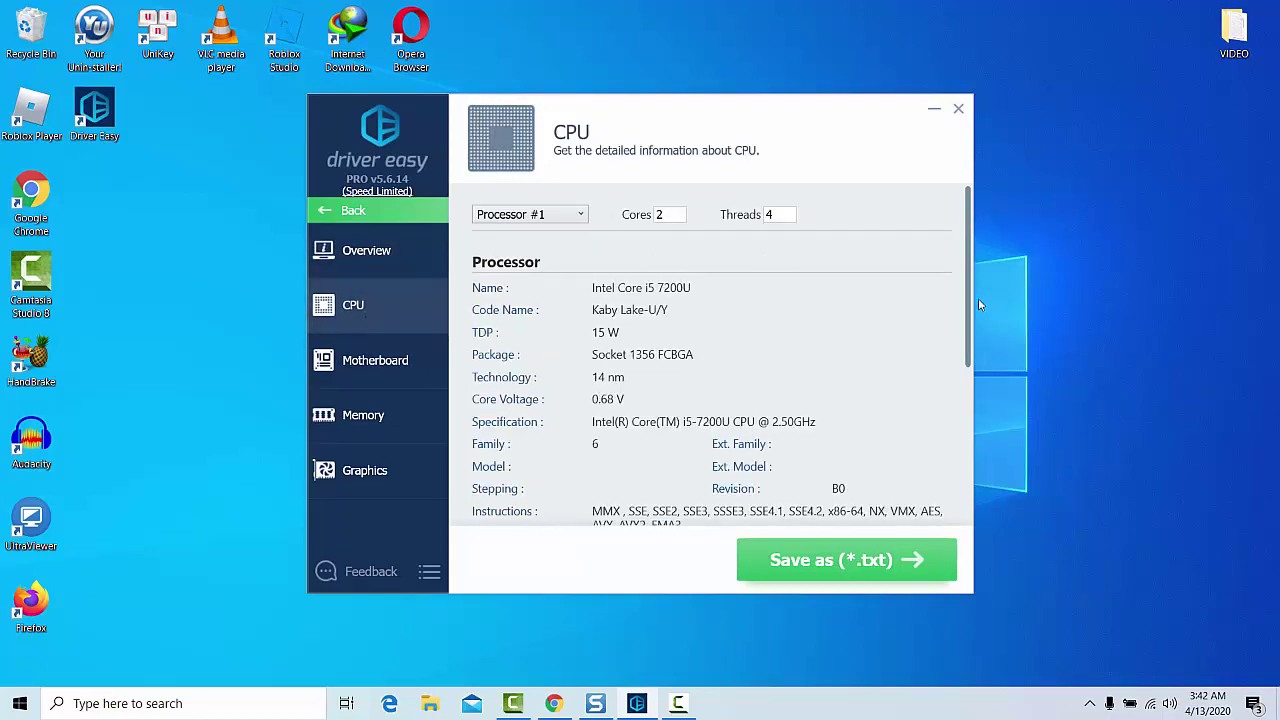
pyautogui.scroll(-2, 970, 307)
pyautogui.scroll(-3, 973, 360)
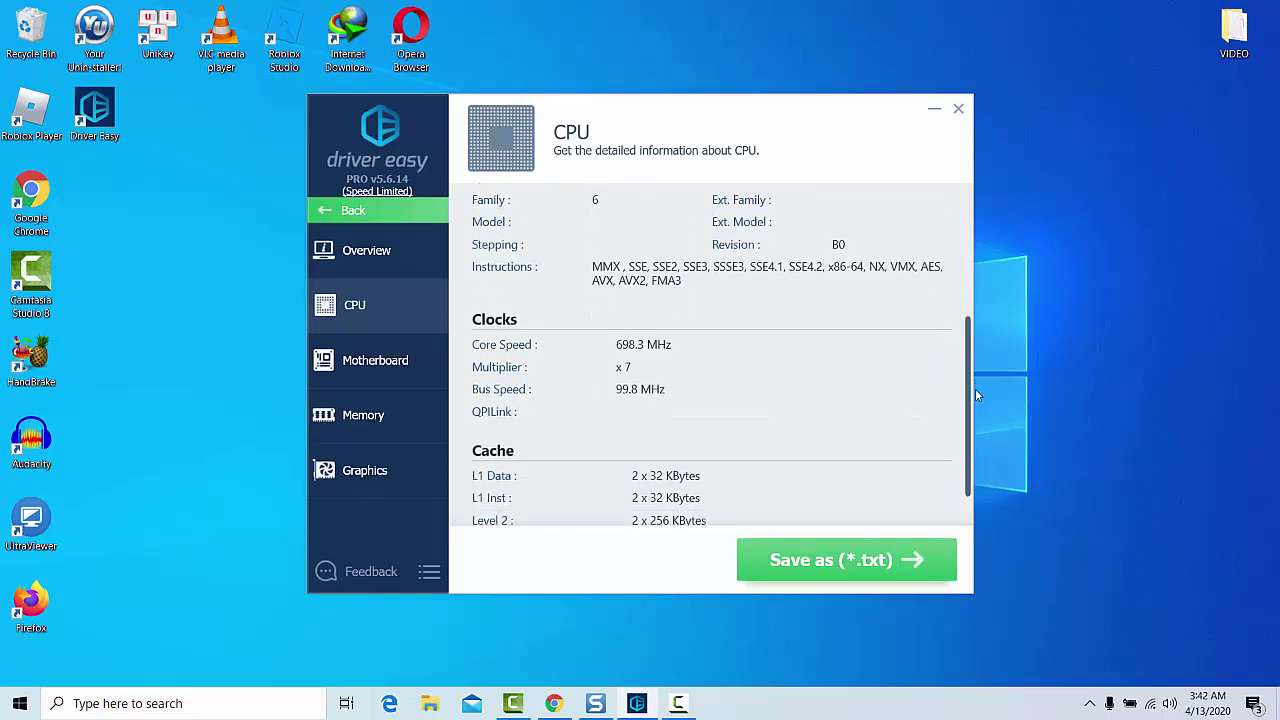
pyautogui.scroll(3, 978, 355)
# Step: Review the motherboard, memory and NVIDIA GeForce 940MX graphics card details
pyautogui.click(424, 363)
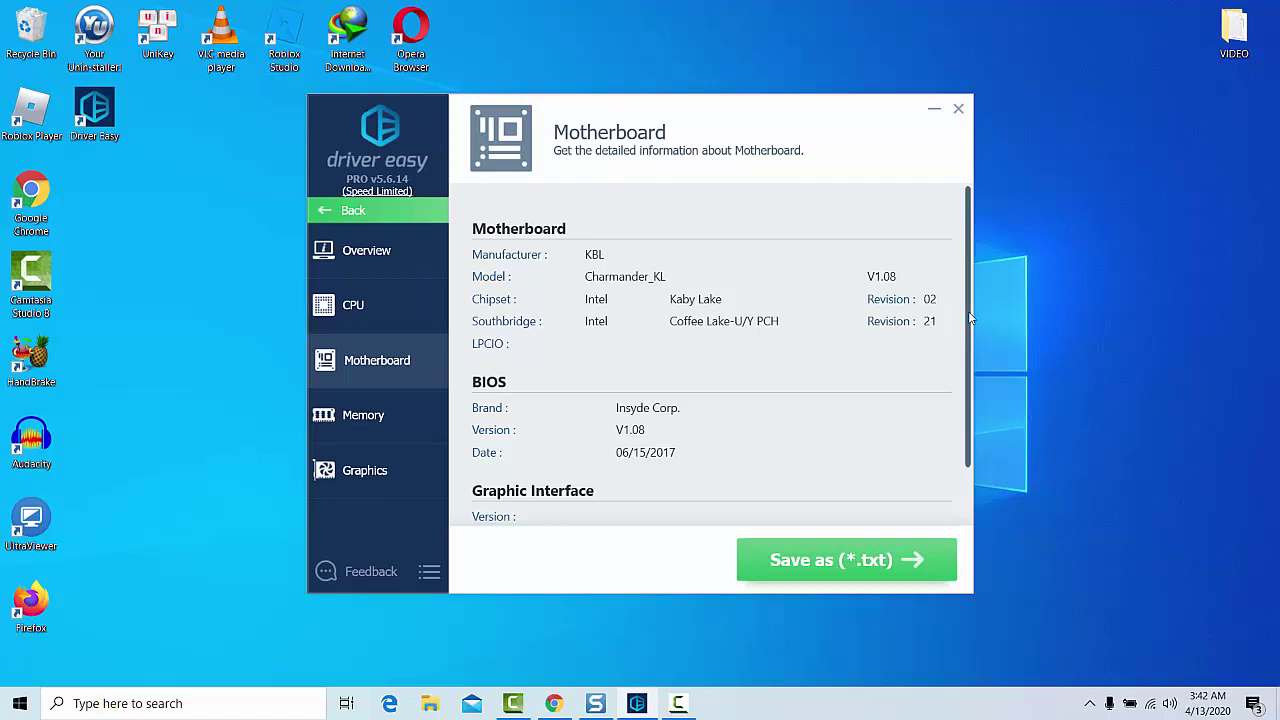
pyautogui.scroll(-2, 973, 318)
pyautogui.click(375, 403)
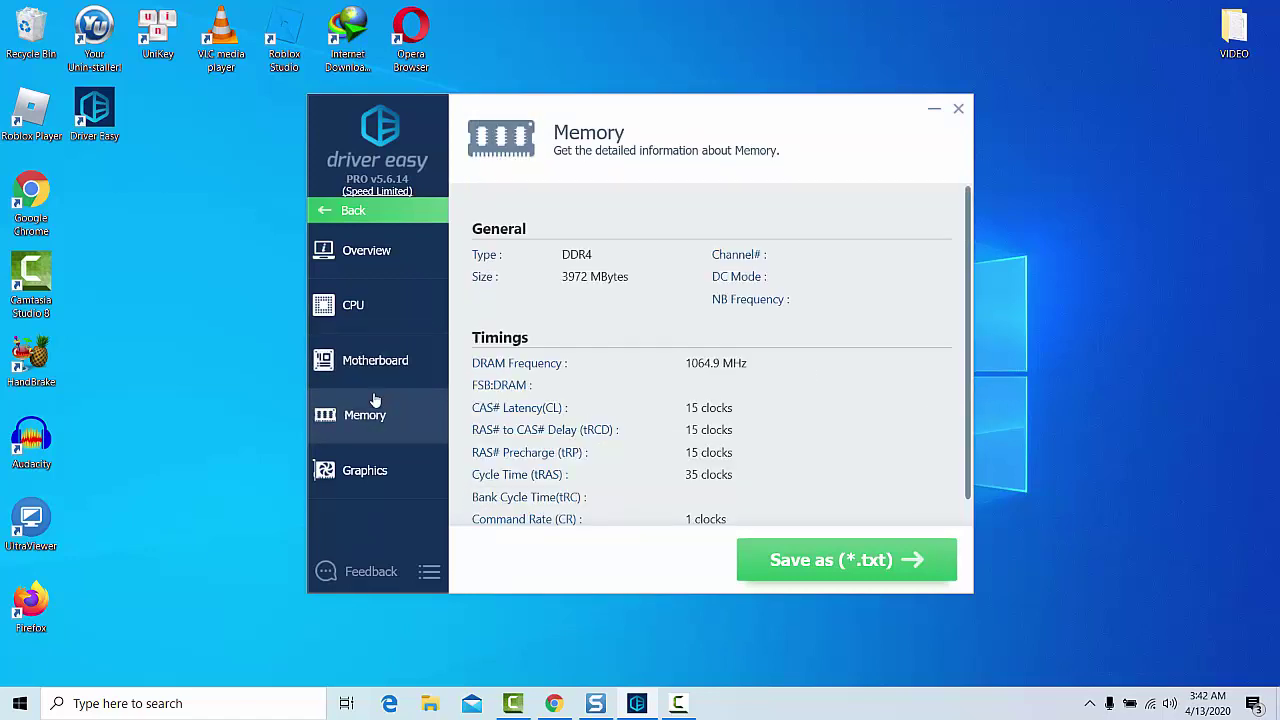
pyautogui.scroll(-1, 971, 280)
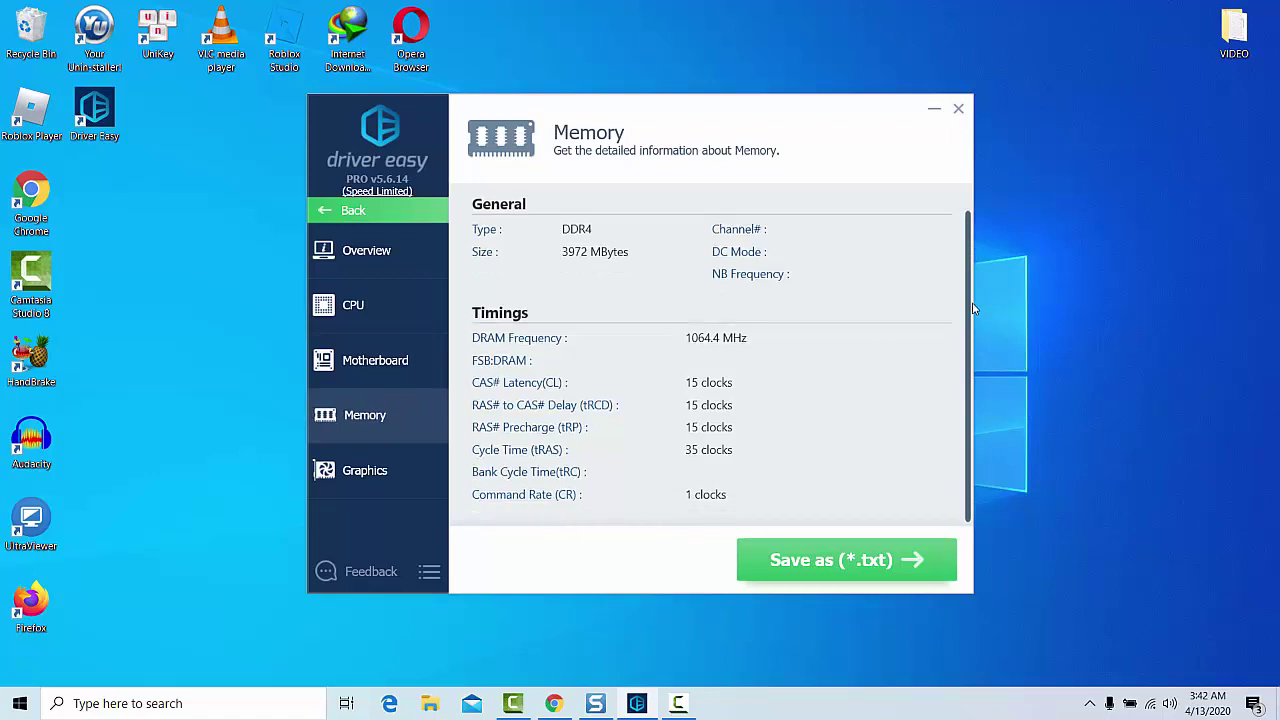
pyautogui.scroll(1, 971, 305)
pyautogui.click(362, 470)
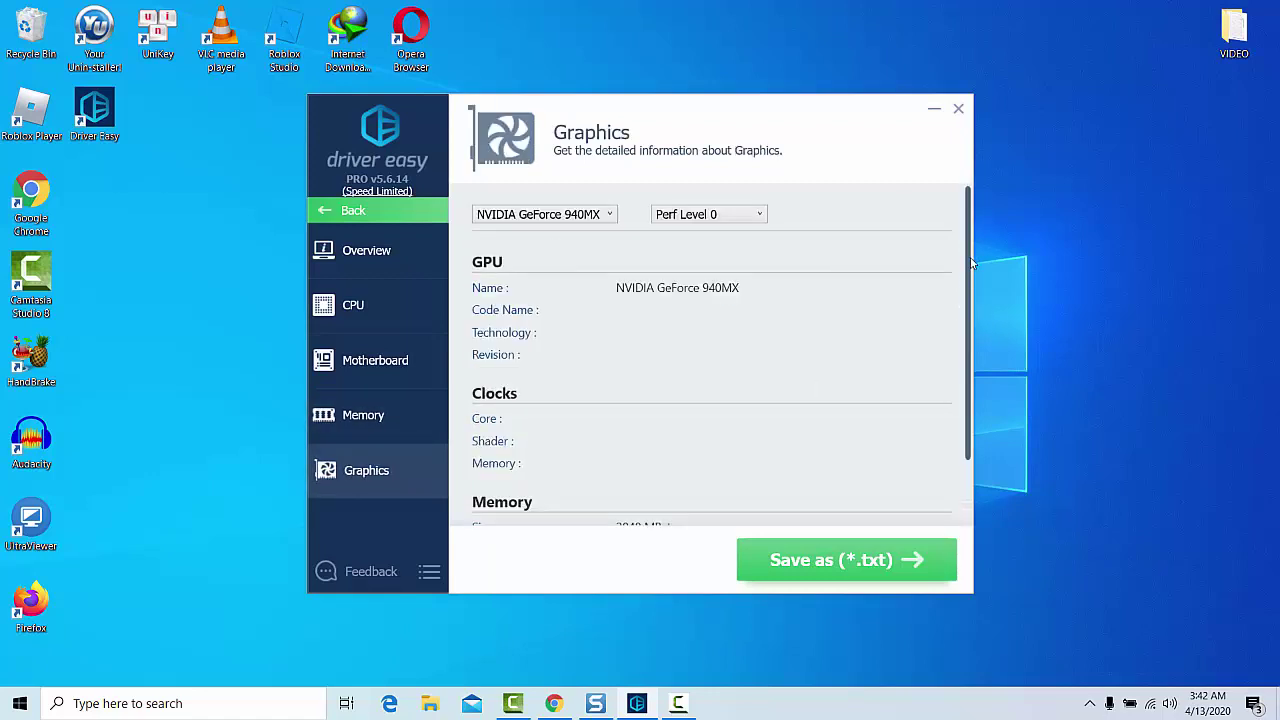
pyautogui.scroll(-1, 965, 300)
pyautogui.scroll(-1, 972, 325)
pyautogui.scroll(1, 973, 333)
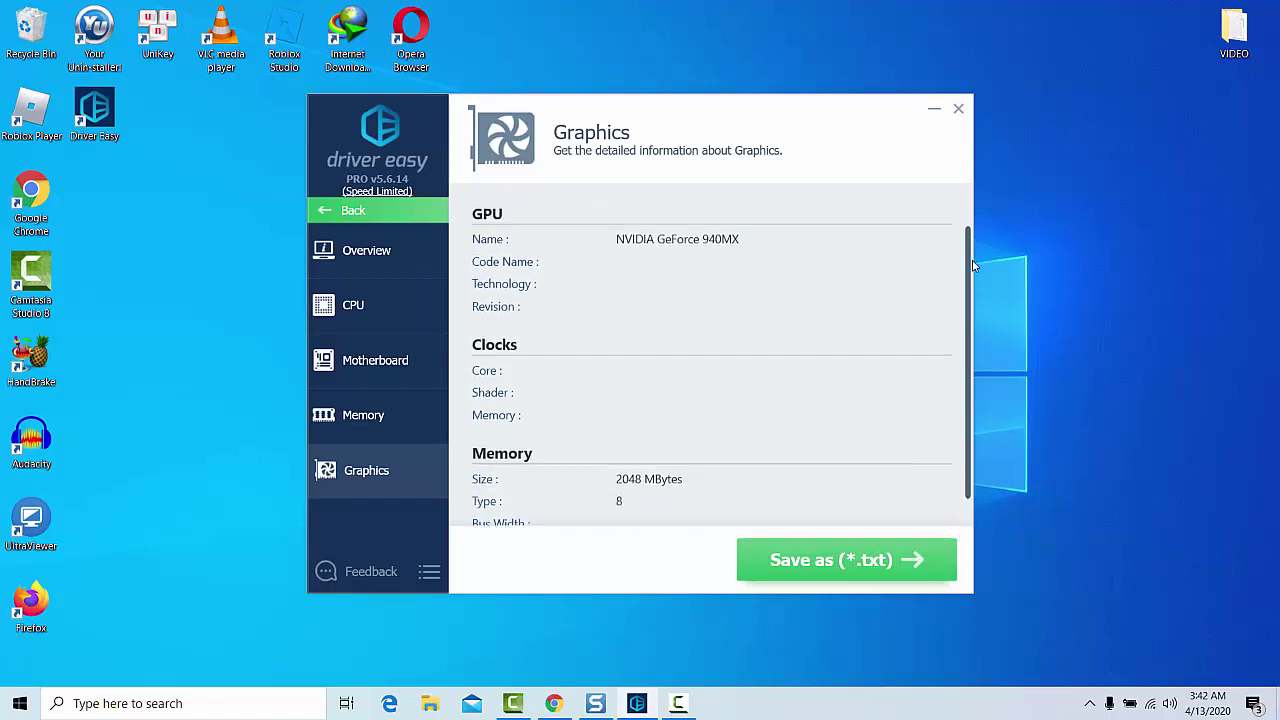
pyautogui.scroll(1, 900, 300)
# Step: Return to the main page and rerun the driver scan, finding 21 updates again
pyautogui.click(380, 250)
pyautogui.click(358, 212)
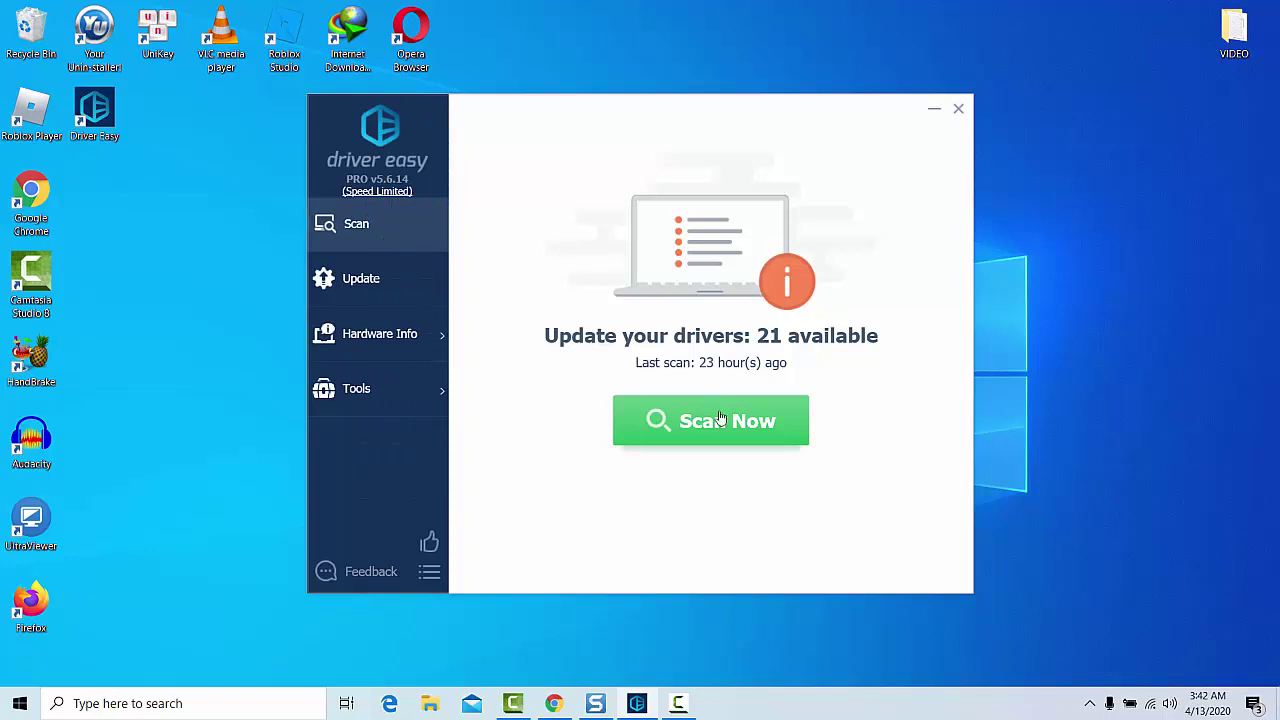
pyautogui.click(754, 440)
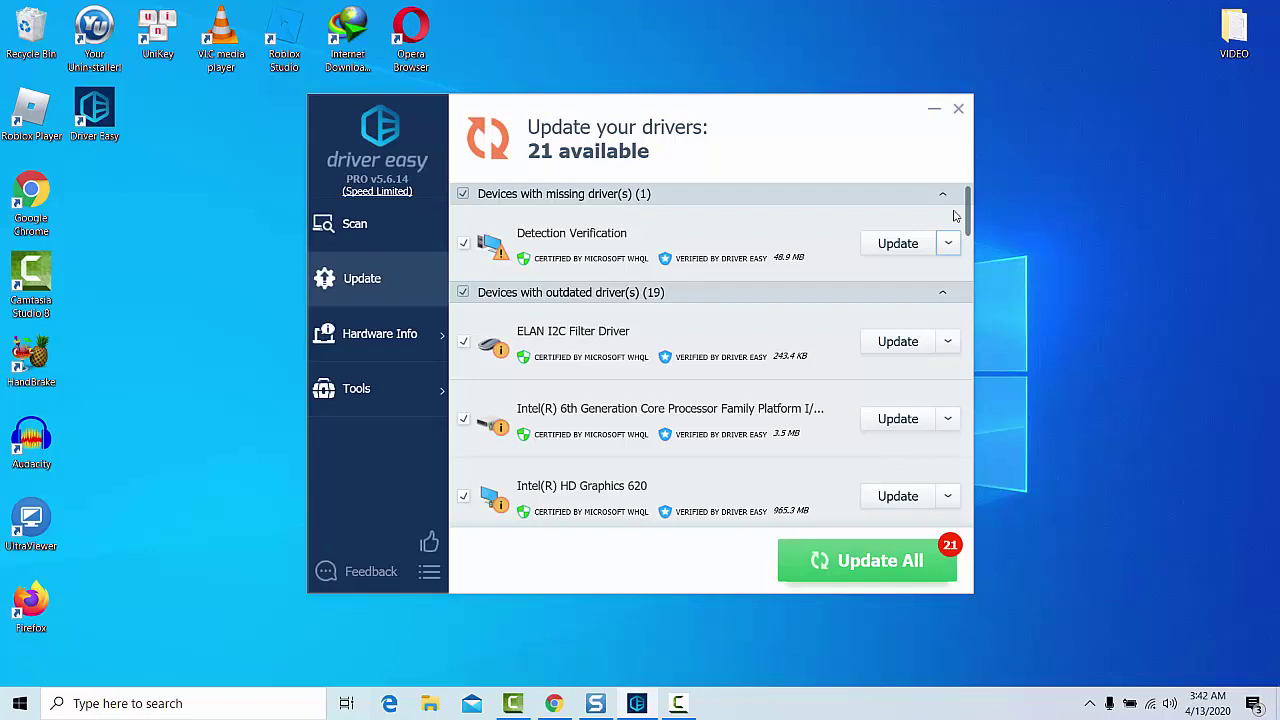
# Step: View and close the Detection Verification driver's version details
pyautogui.moveTo(967, 200)
pyautogui.mouseDown()
pyautogui.moveTo(966, 240)
pyautogui.moveTo(967, 195)
pyautogui.mouseUp()
pyautogui.click(947, 243)
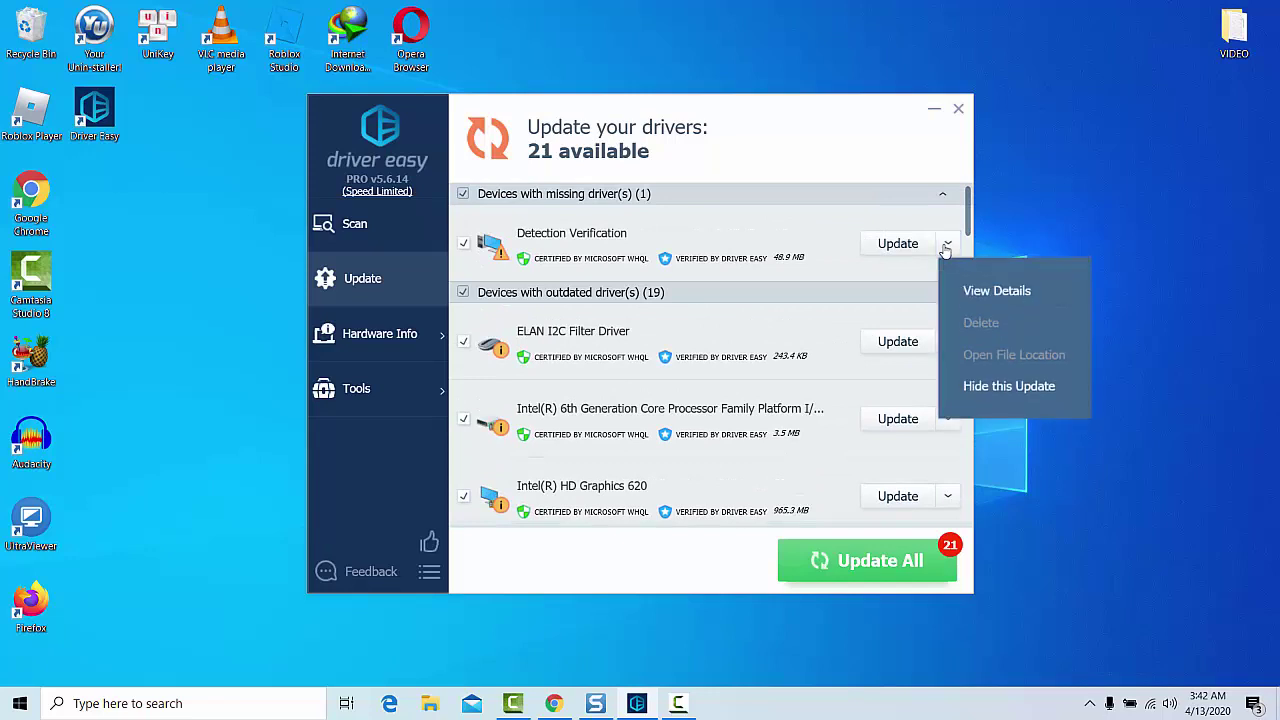
pyautogui.click(995, 292)
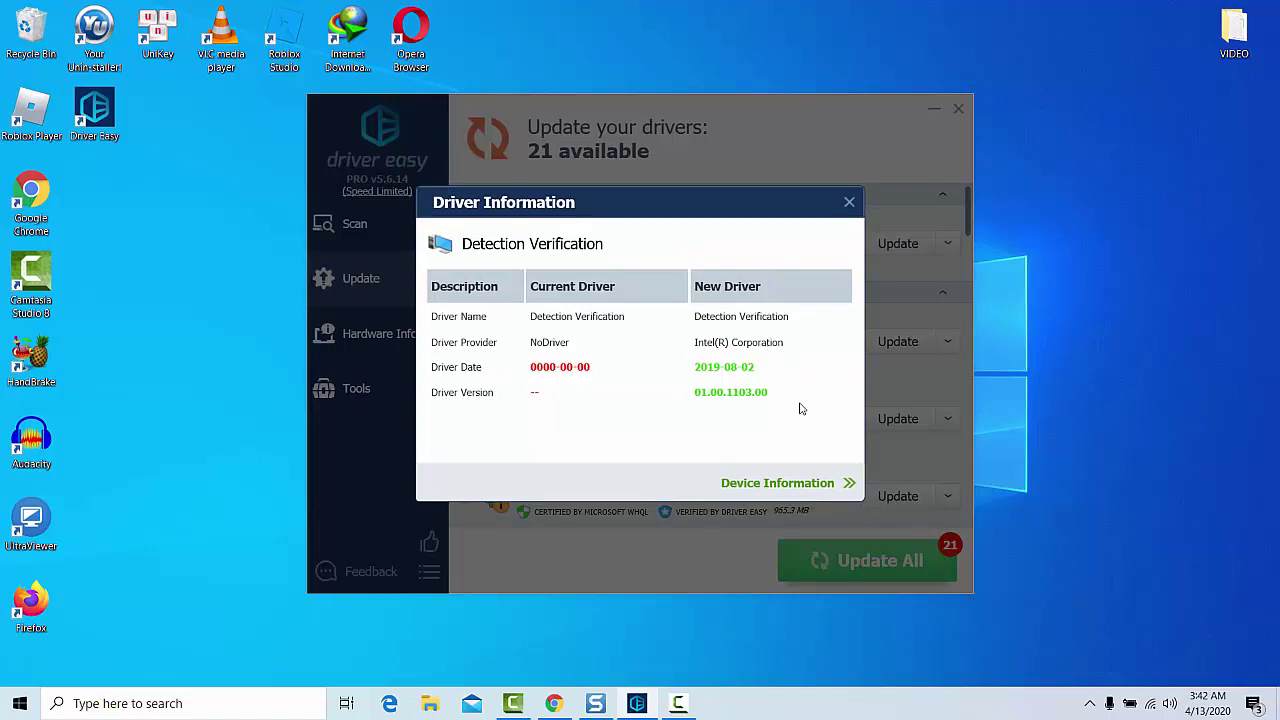
pyautogui.click(848, 203)
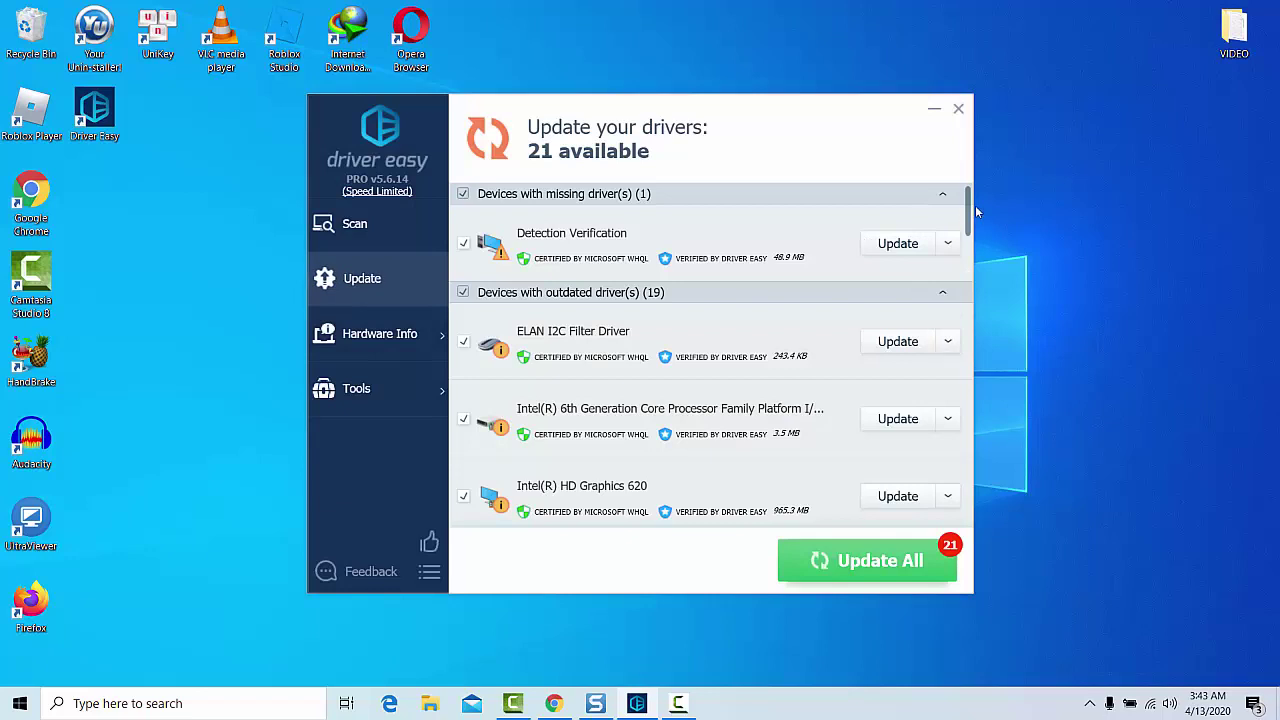
# Step: View the NVIDIA GeForce 940MX details comparing the 2017 and 2020 drivers
pyautogui.moveTo(969, 205); pyautogui.dragTo(969, 262)
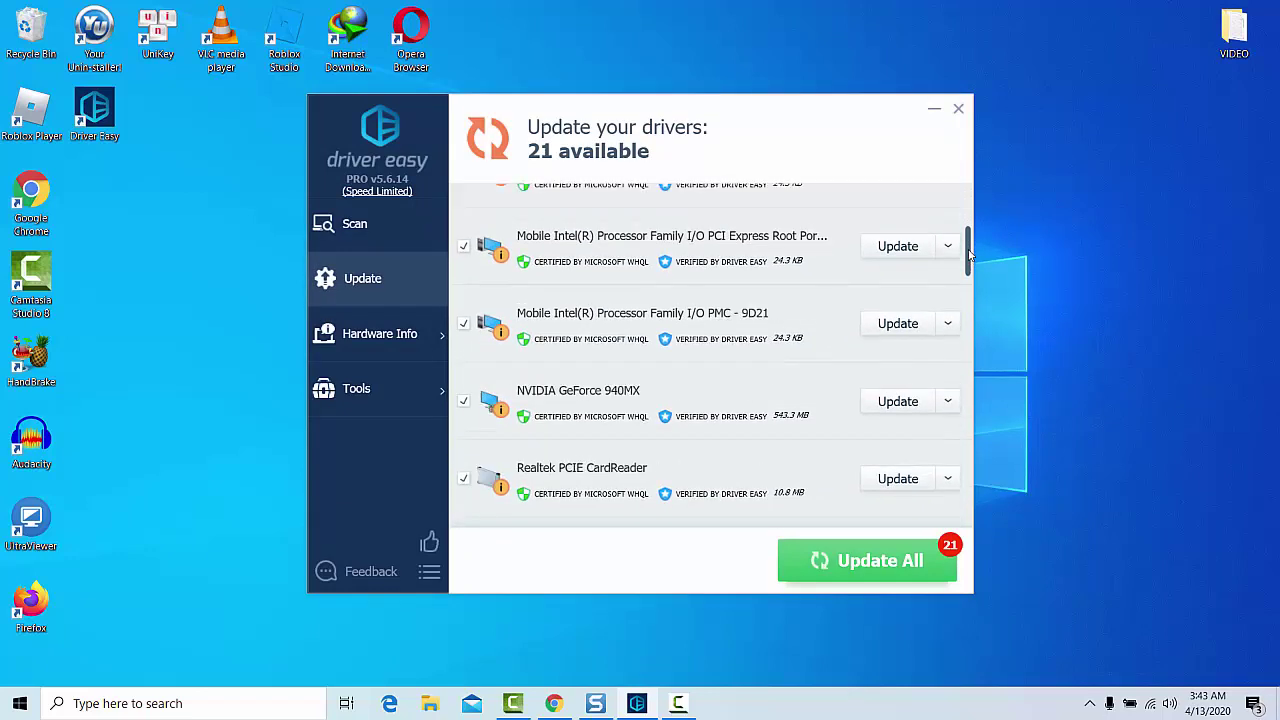
pyautogui.click(946, 402)
pyautogui.click(990, 450)
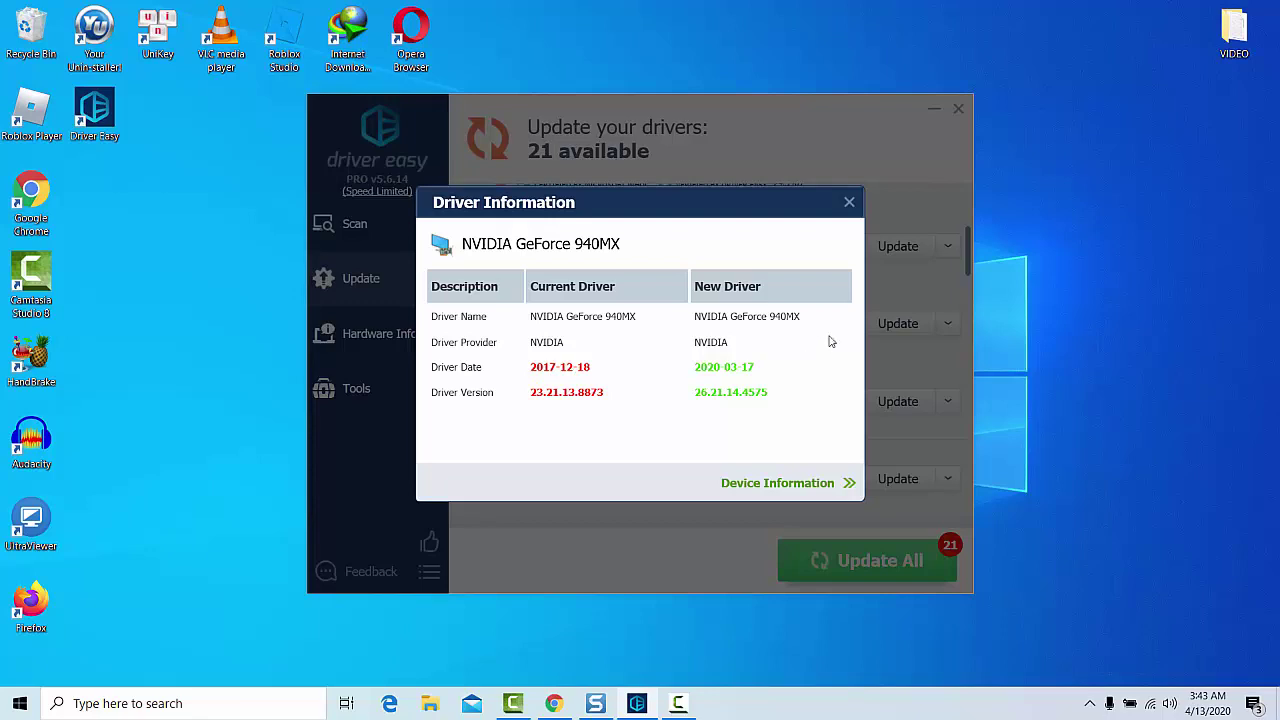
# Step: Close the NVIDIA details and update all 21 drivers, a 1.9 GB download
pyautogui.click(849, 202)
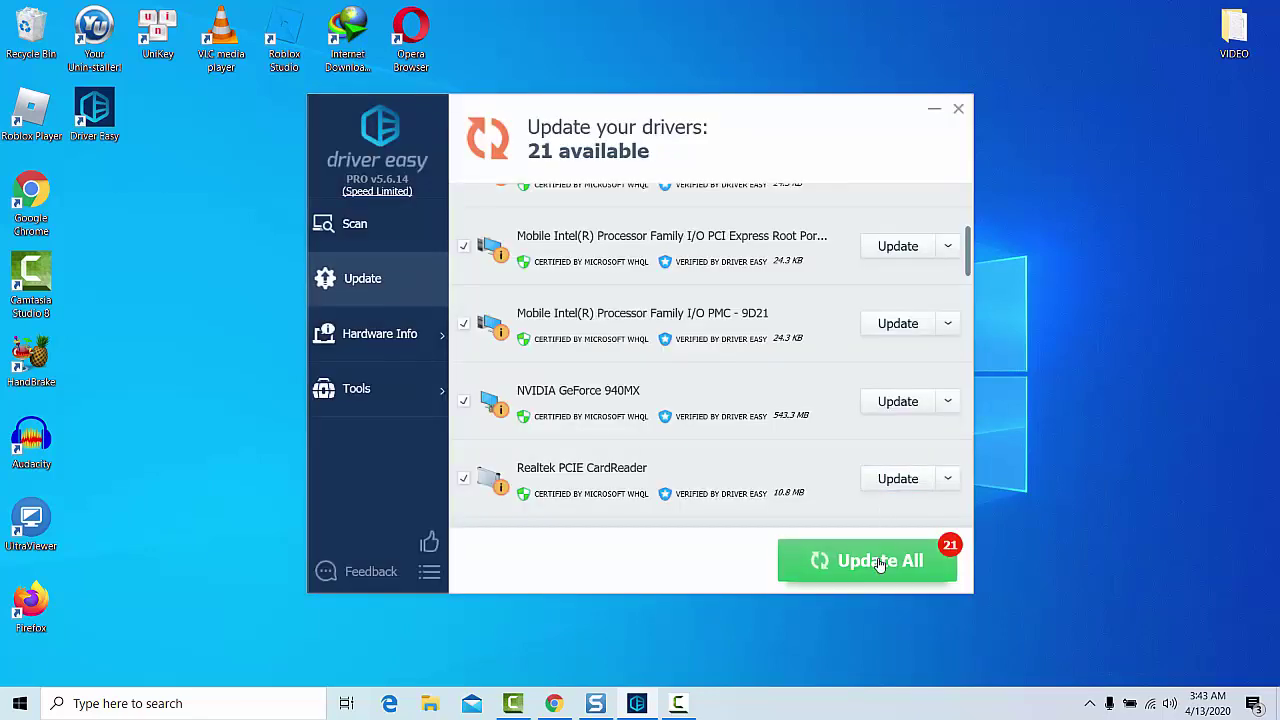
pyautogui.click(880, 560)
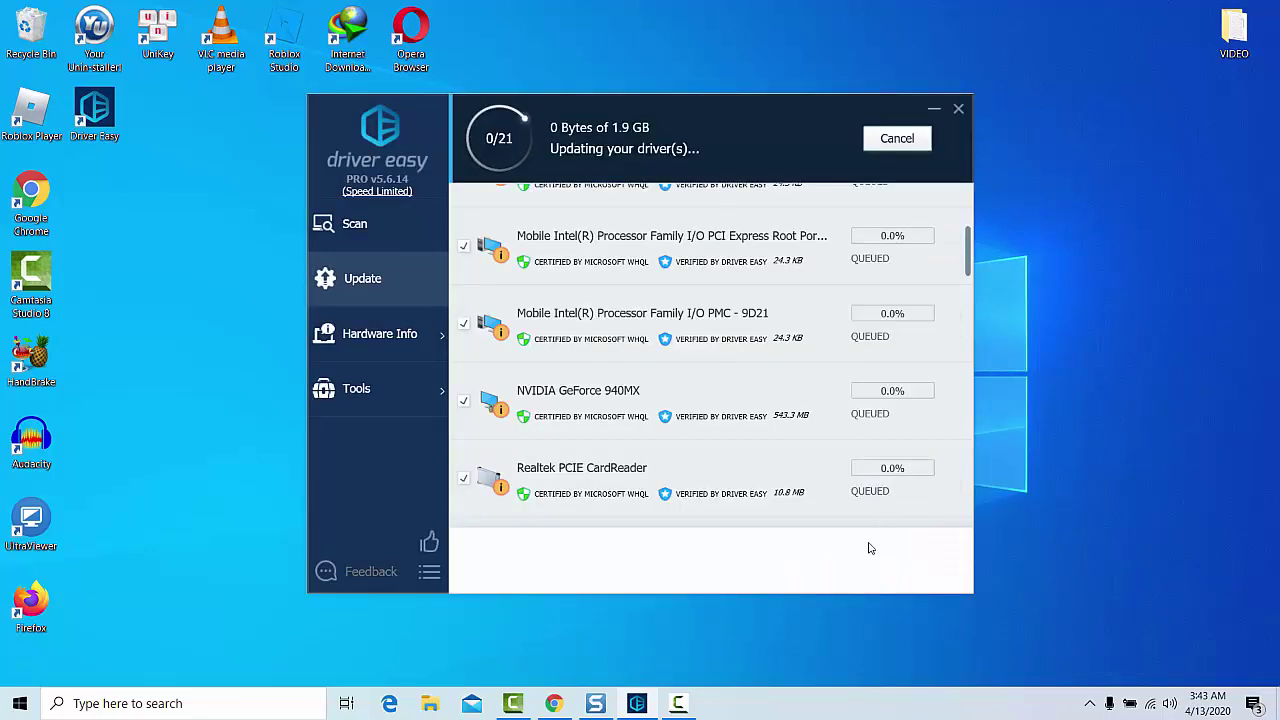